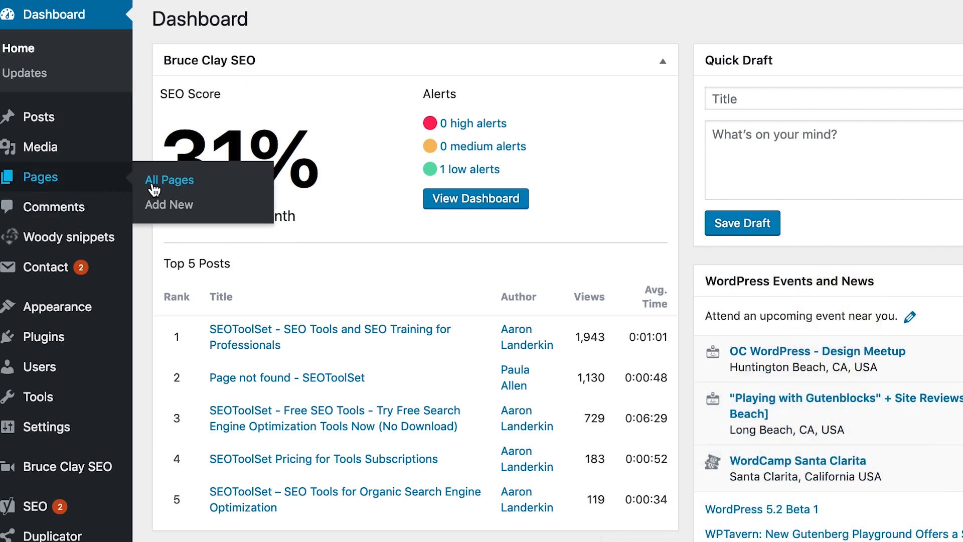
Step: Open the Home page from All Pages in the post editor
left_click(168, 181)
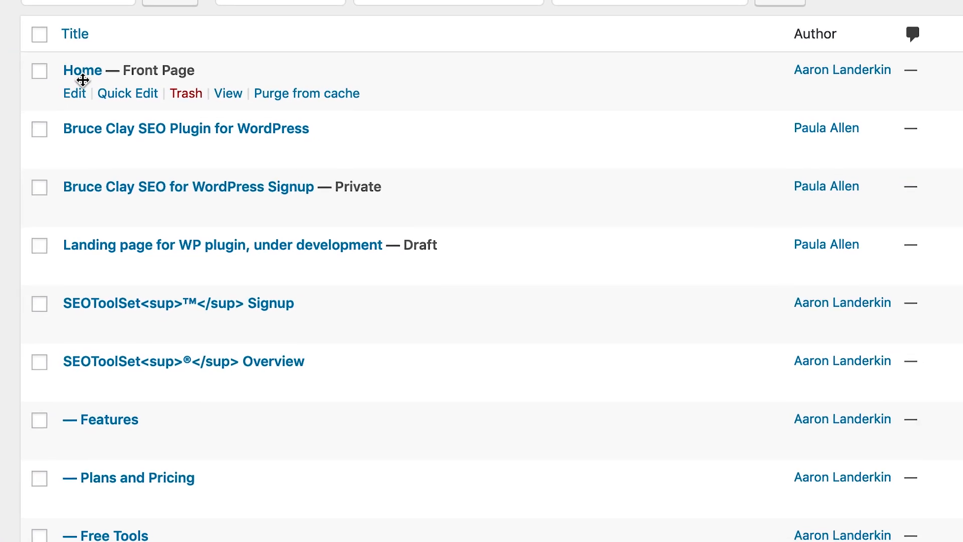
left_click(83, 72)
scroll(481, 301, "down", 10)
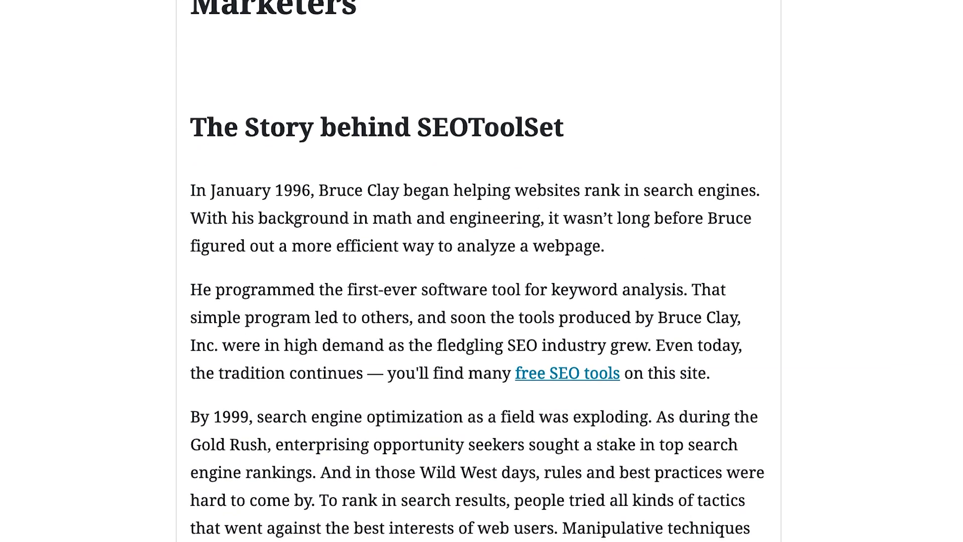
scroll(482, 301, "down", 10)
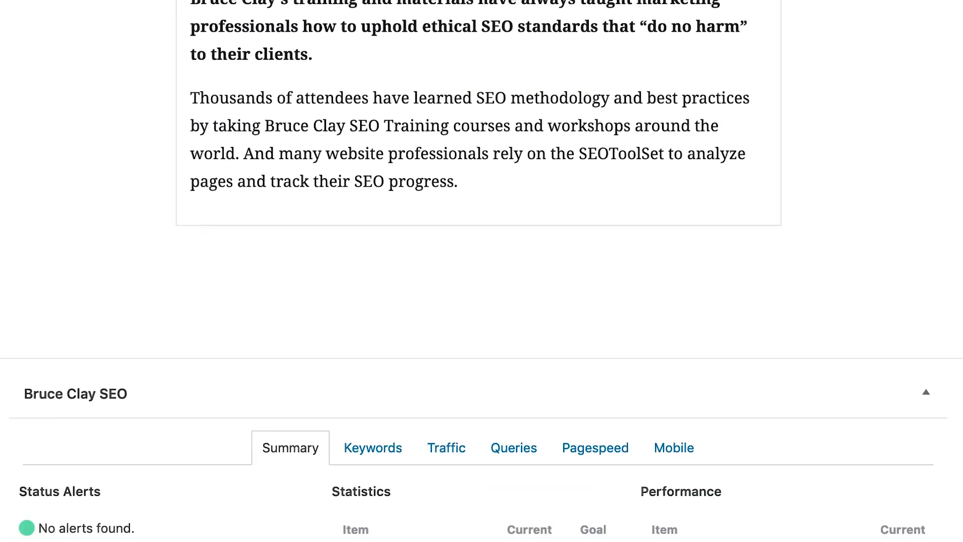
scroll(482, 301, "down", 10)
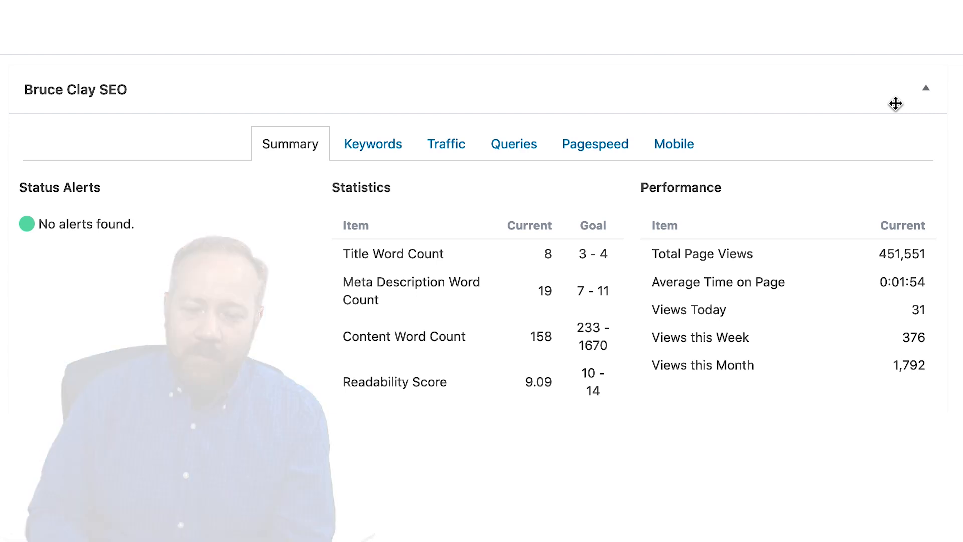
Step: Show keyword goals, add then undo 'seo tools' in the content, and highlight 'seo tools' occurrences
left_click(391, 144)
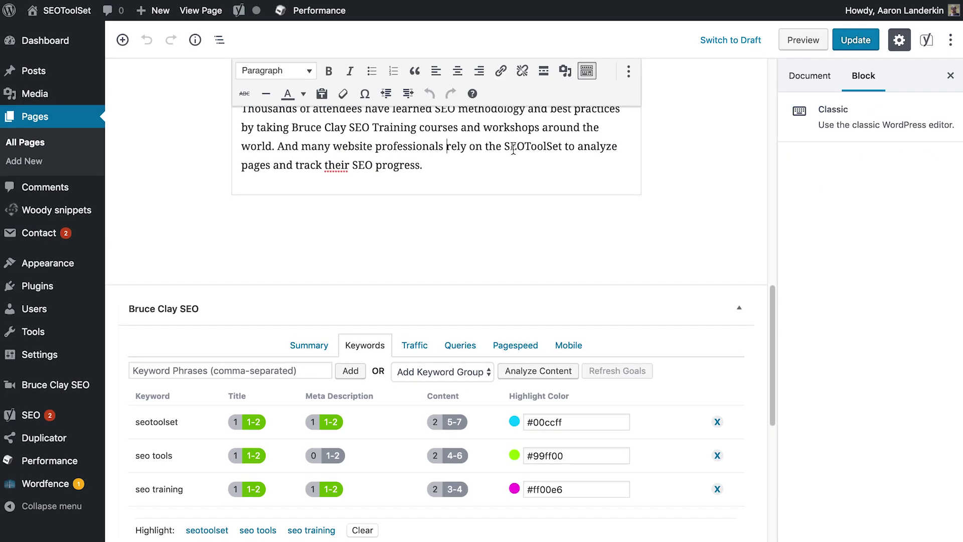
left_click(427, 165)
type("pages and track their SEO progress. seo tools")
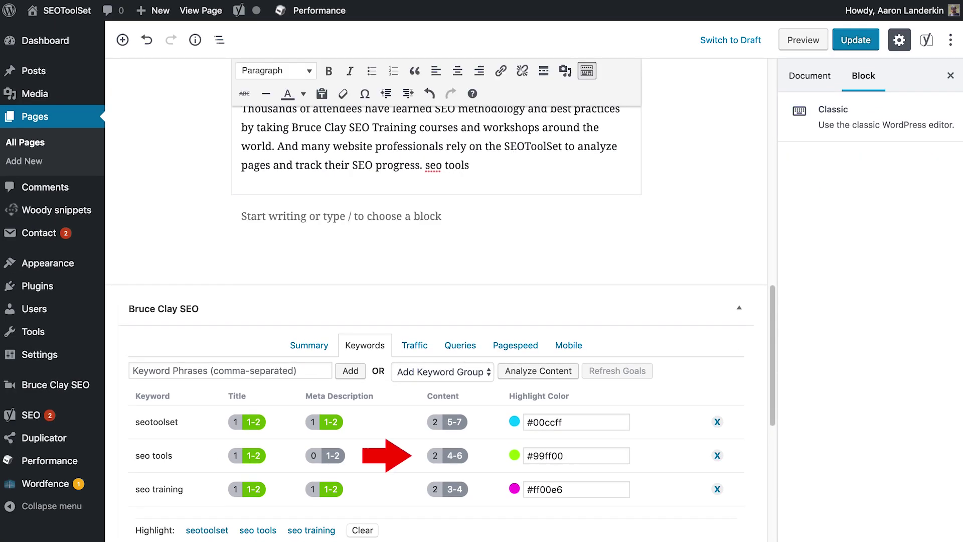
key("Down")
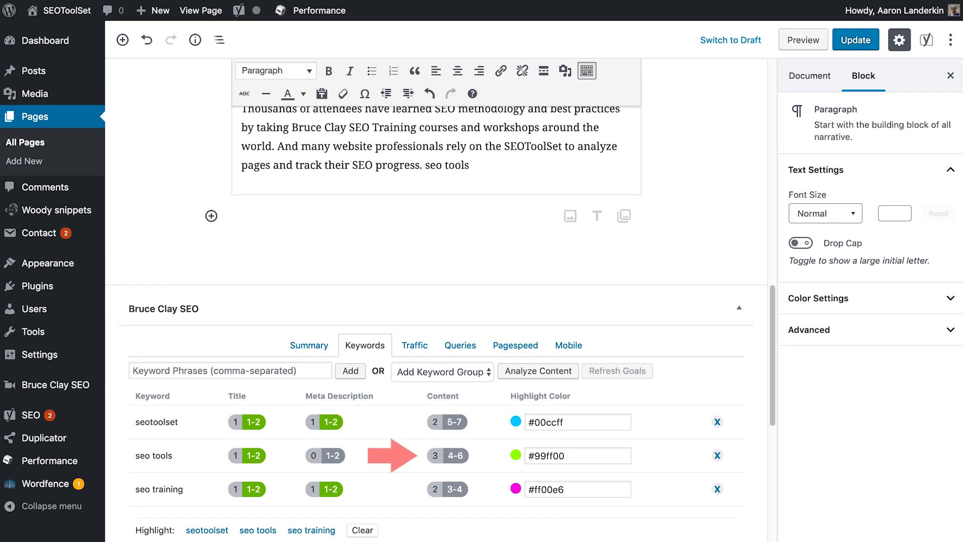
key("ctrl+z")
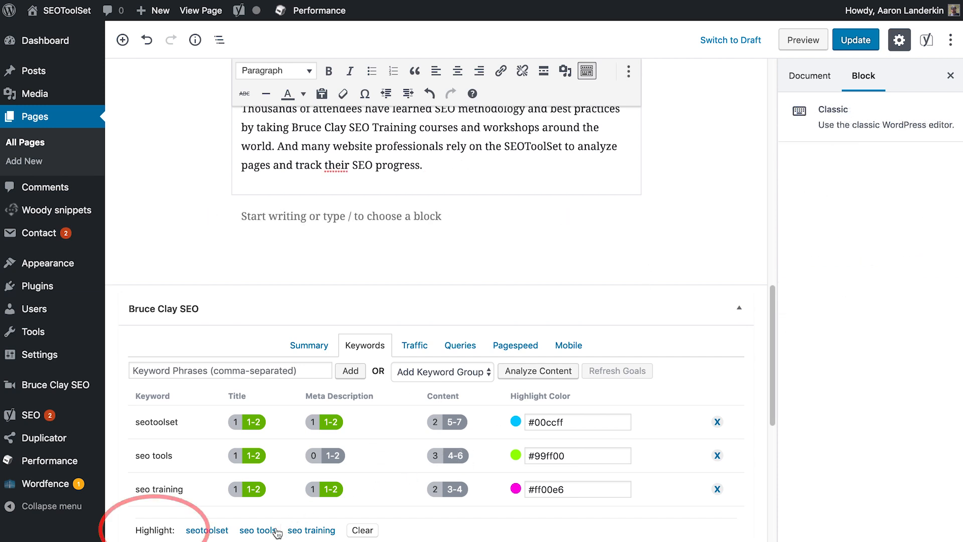
left_click(257, 530)
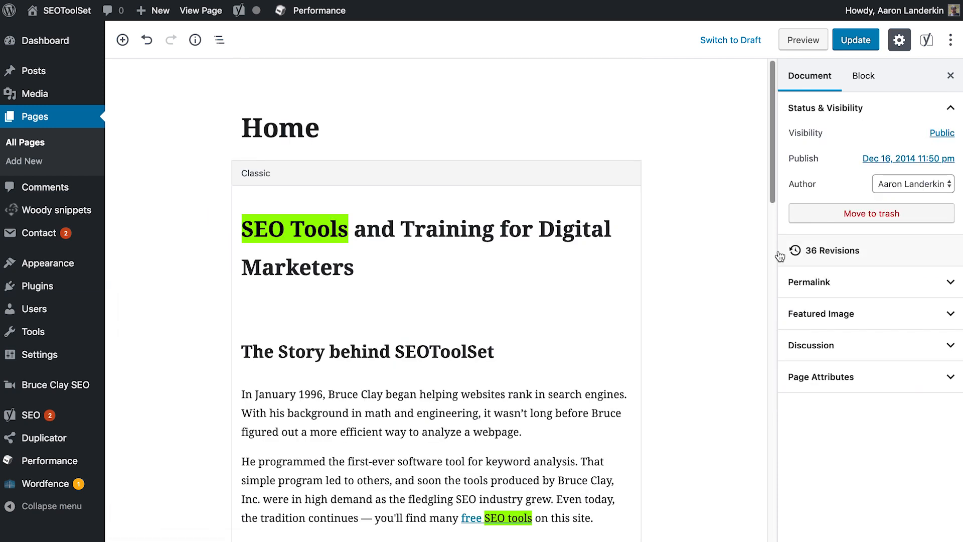
left_click_drag(775, 136, 798, 348)
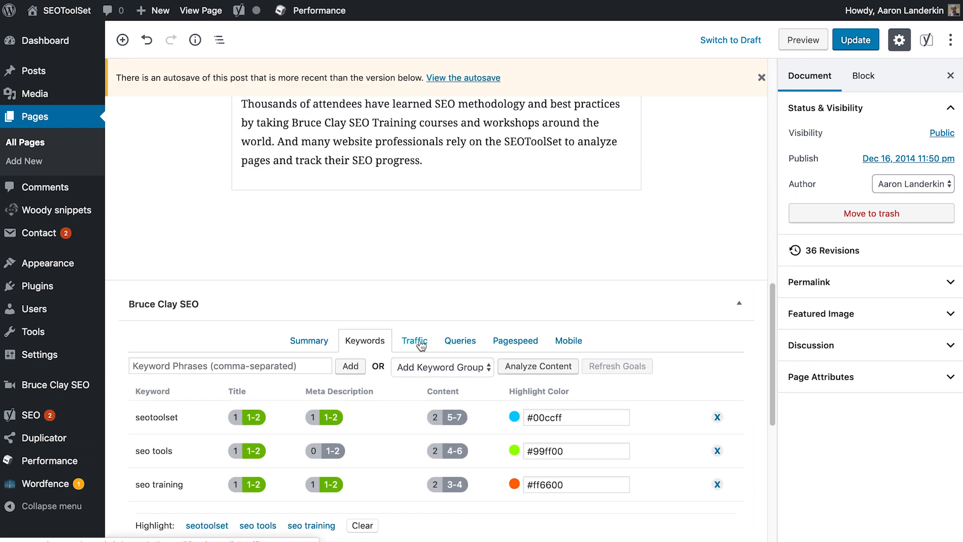
Step: Show the Home page's Traffic chart with page views as the charted metric
left_click(414, 340)
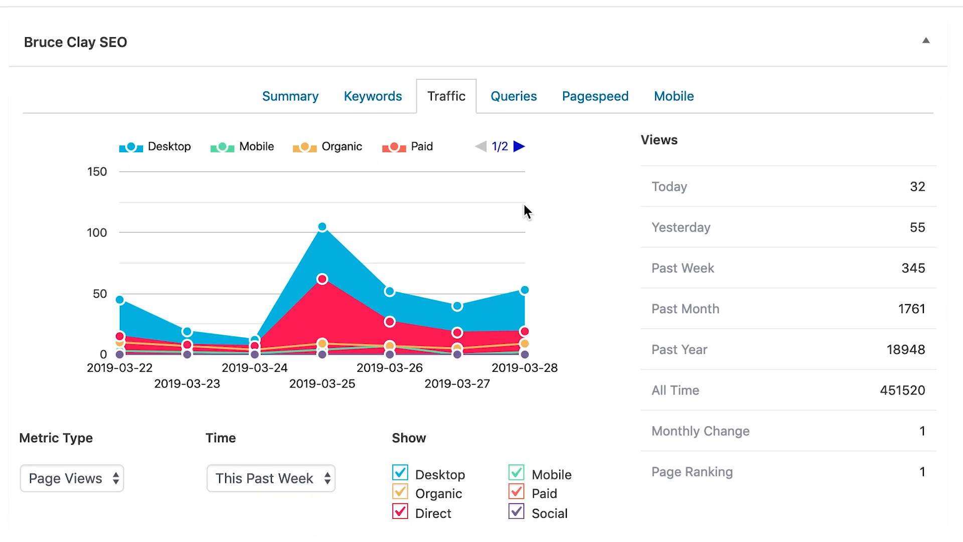
left_click(117, 474)
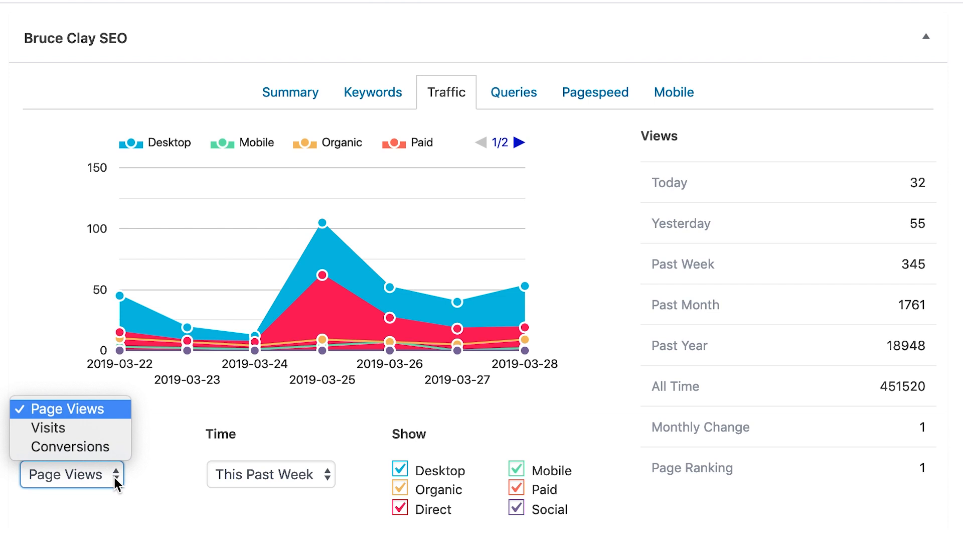
left_click(151, 467)
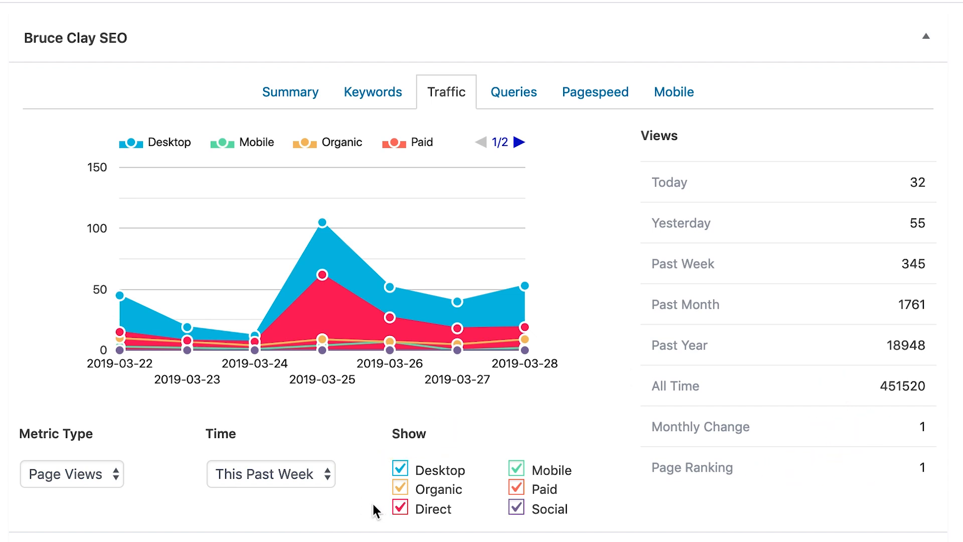
Step: Hide Organic, Direct, Paid and Social traffic and chart the past month
left_click(401, 488)
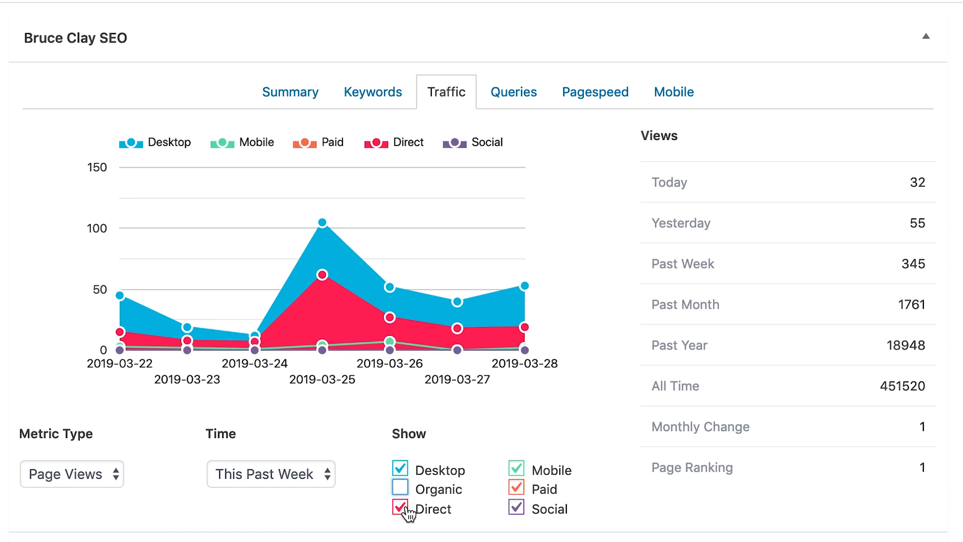
left_click(401, 509)
left_click(517, 509)
left_click(517, 490)
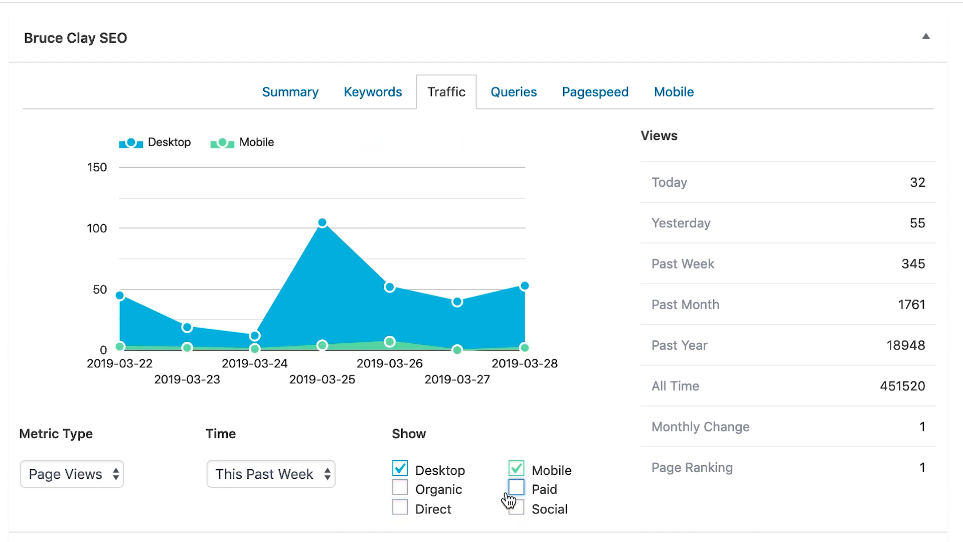
left_click(271, 473)
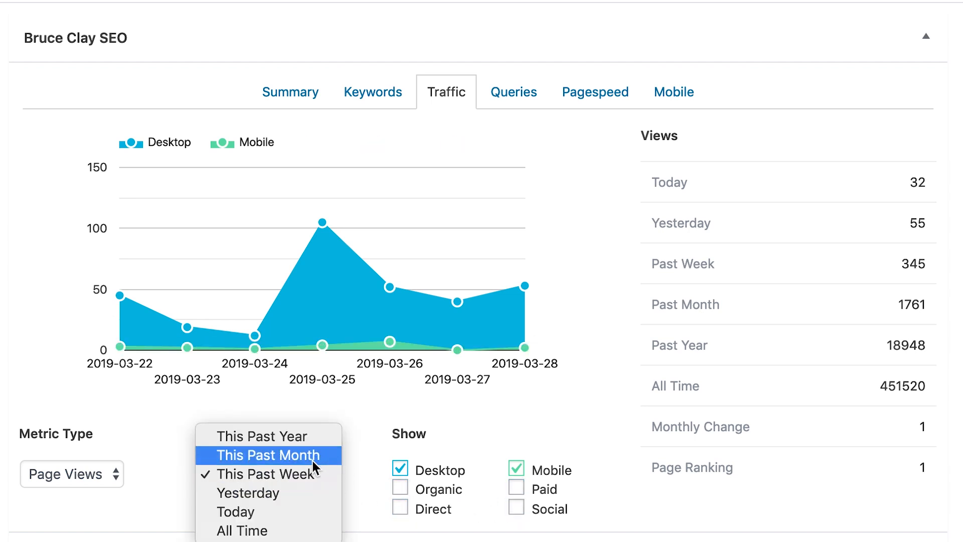
left_click(271, 454)
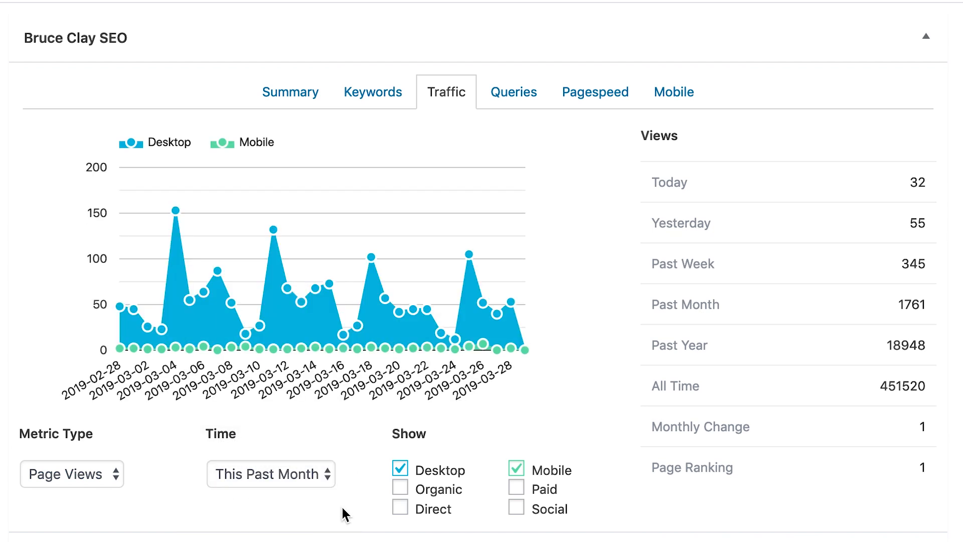
Step: Review the Queries, Pagespeed and Mobile reports for the Home page
left_click(514, 92)
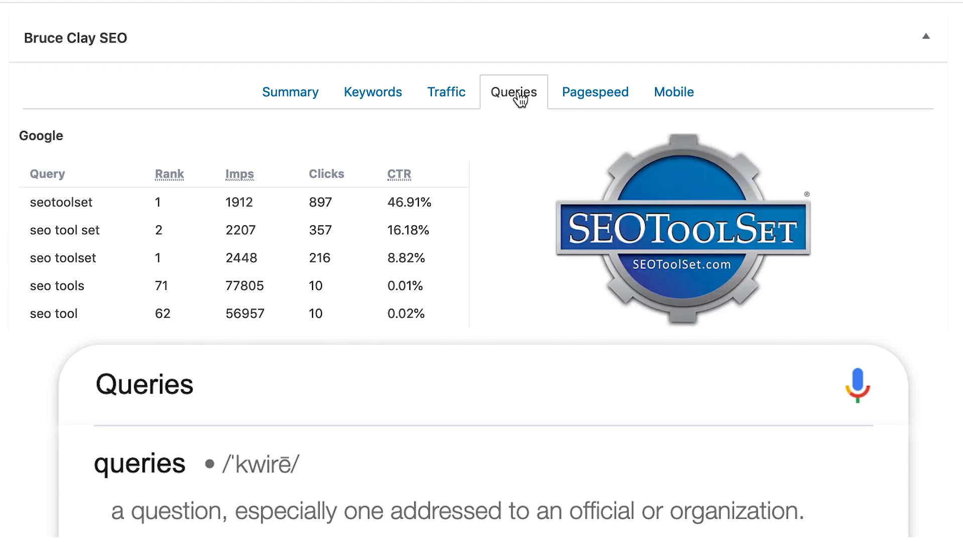
left_click(596, 93)
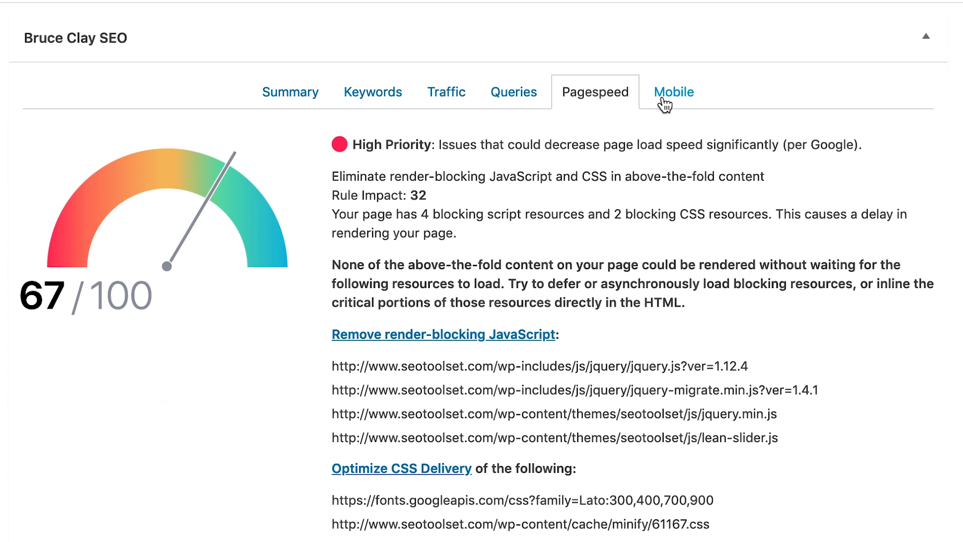
left_click(666, 98)
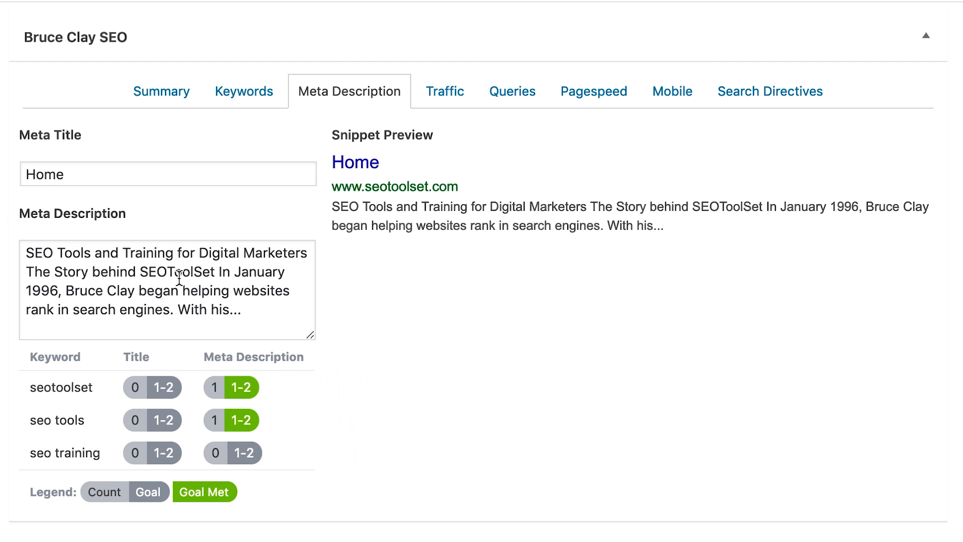
Step: View the Home page's Search Directives settings
left_click(766, 98)
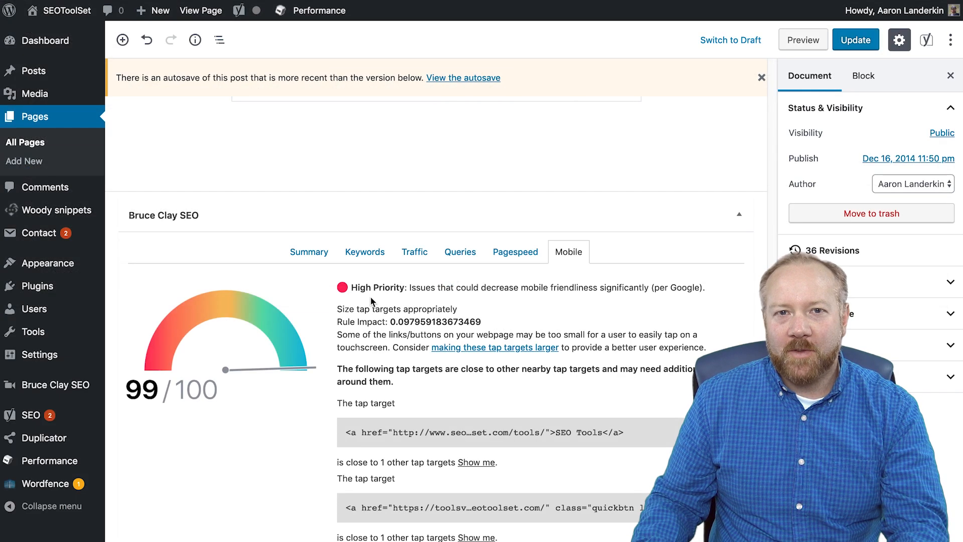
mouse_move(55, 385)
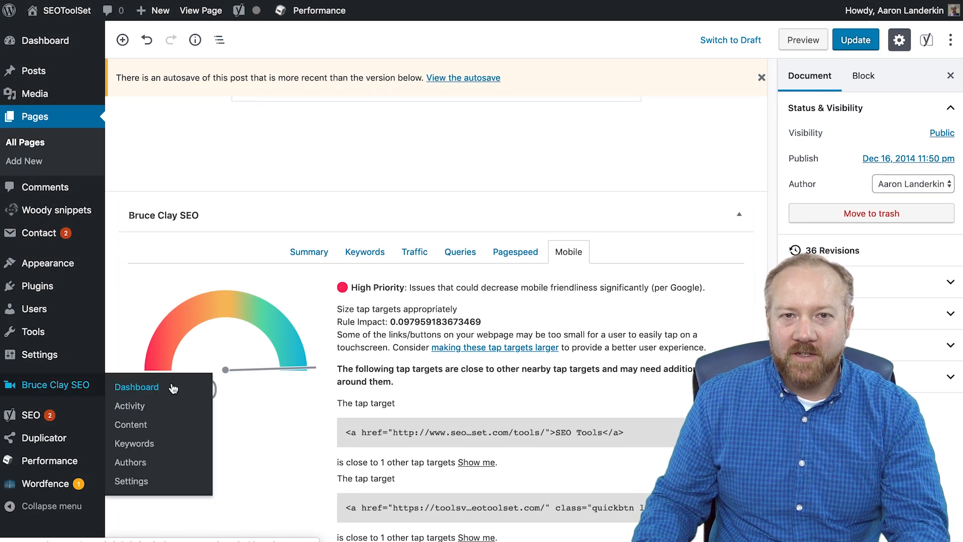
Step: Open the site-wide SEO dashboard, then the Activity and Content reports
left_click(173, 388)
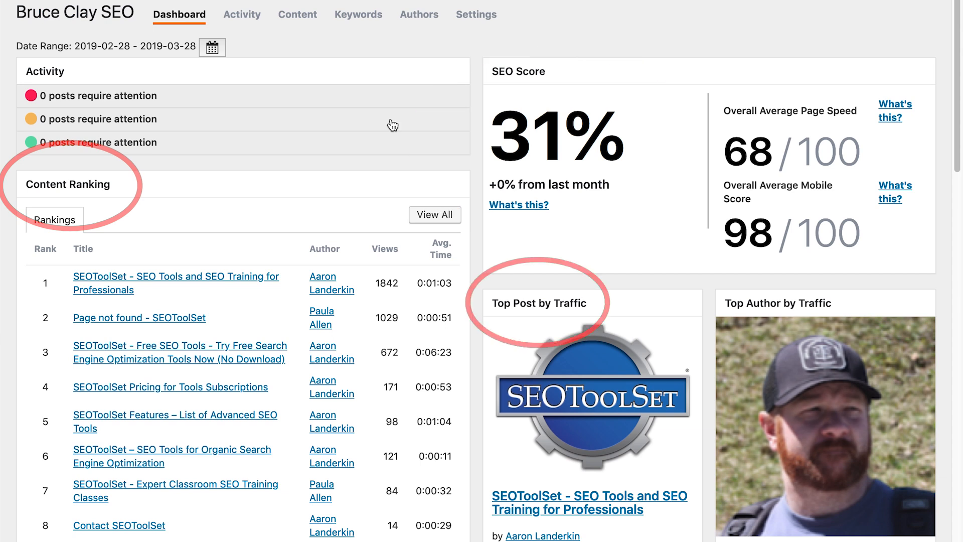
scroll(393, 125, "down", 4)
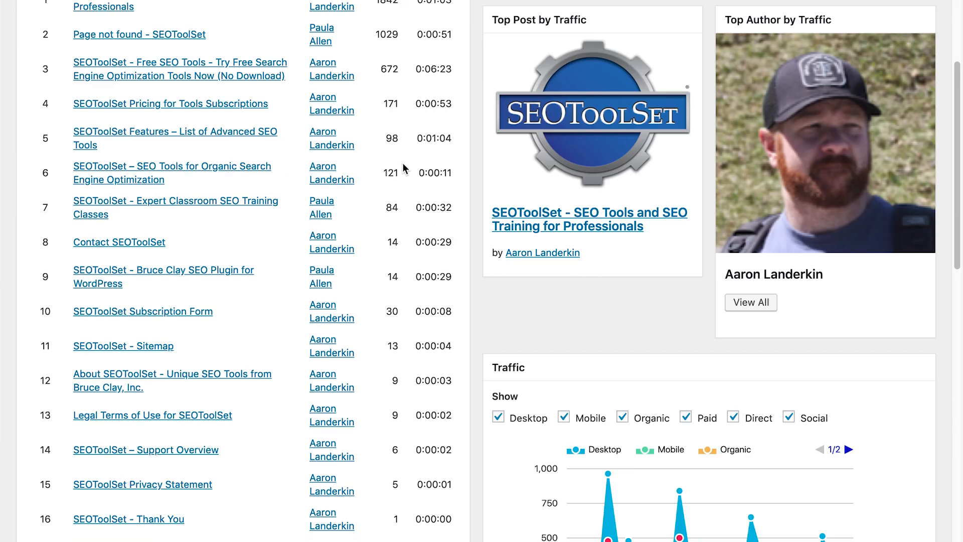
scroll(404, 169, "down", 2)
scroll(404, 132, "up", 8)
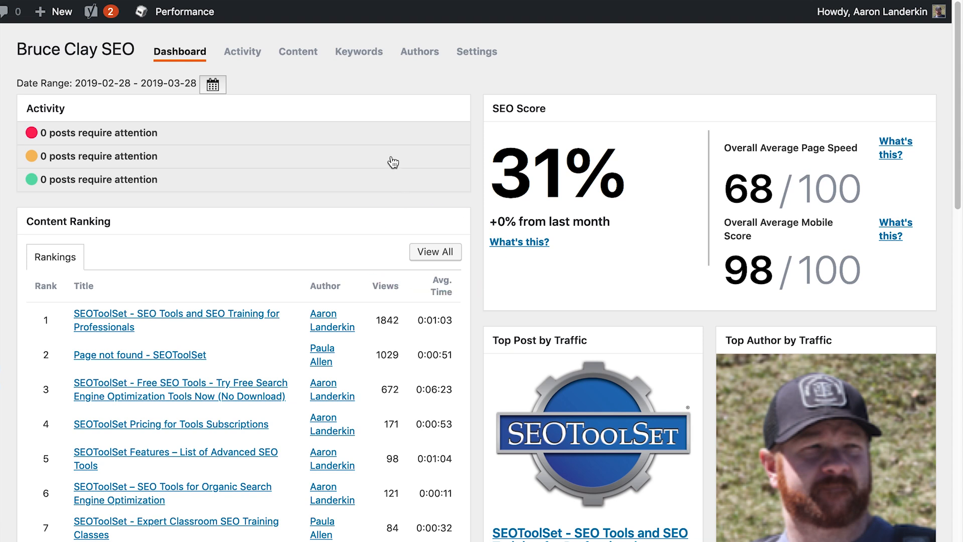
left_click(242, 51)
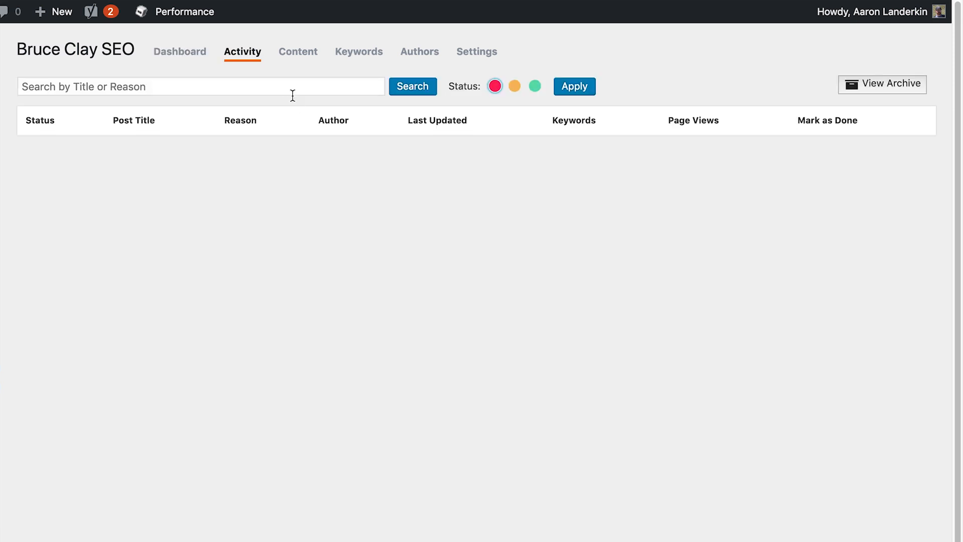
left_click(299, 51)
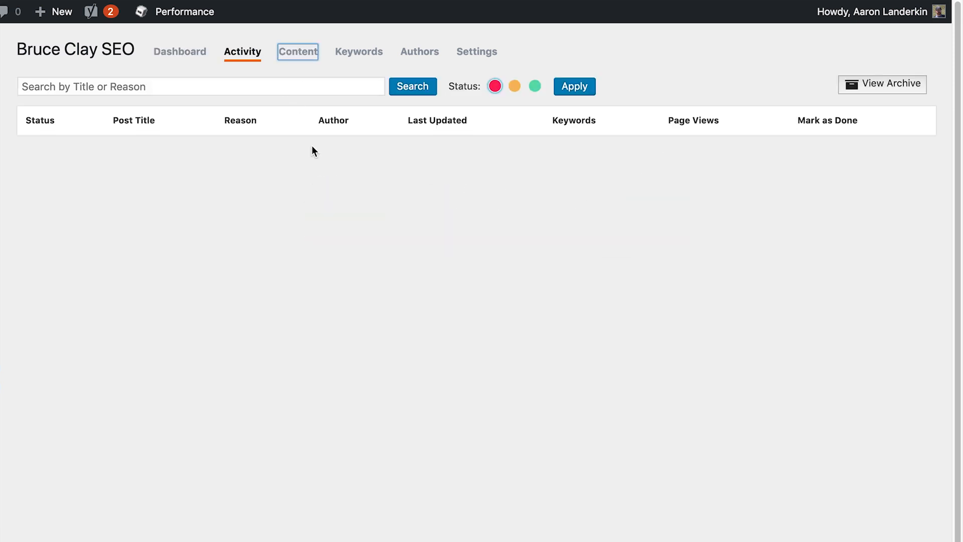
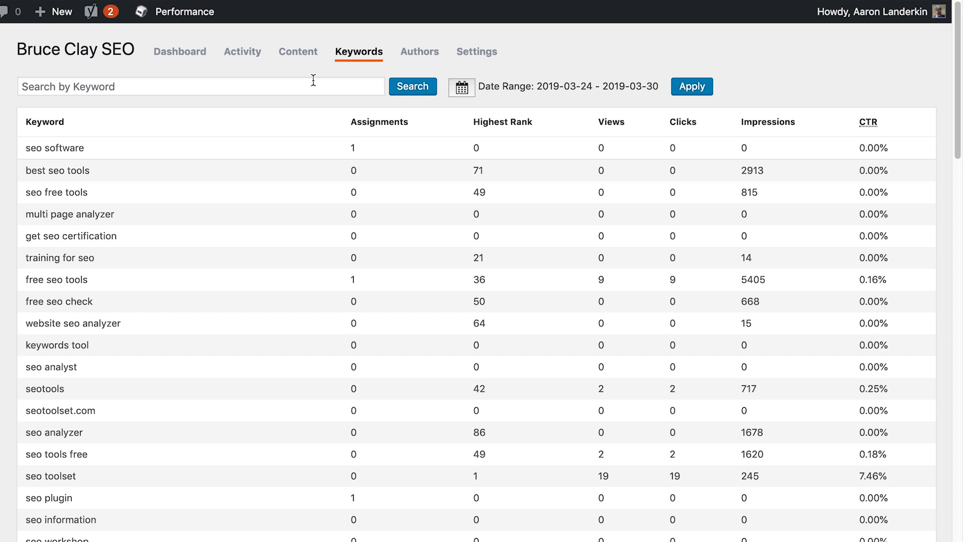
Step: Show the Authors report listing each author's pages, last update, views and average time
left_click(419, 52)
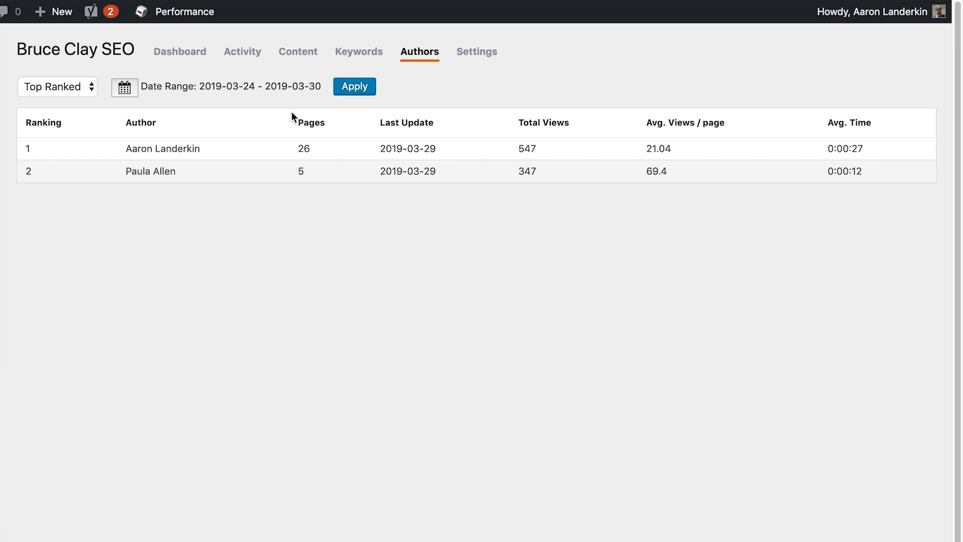